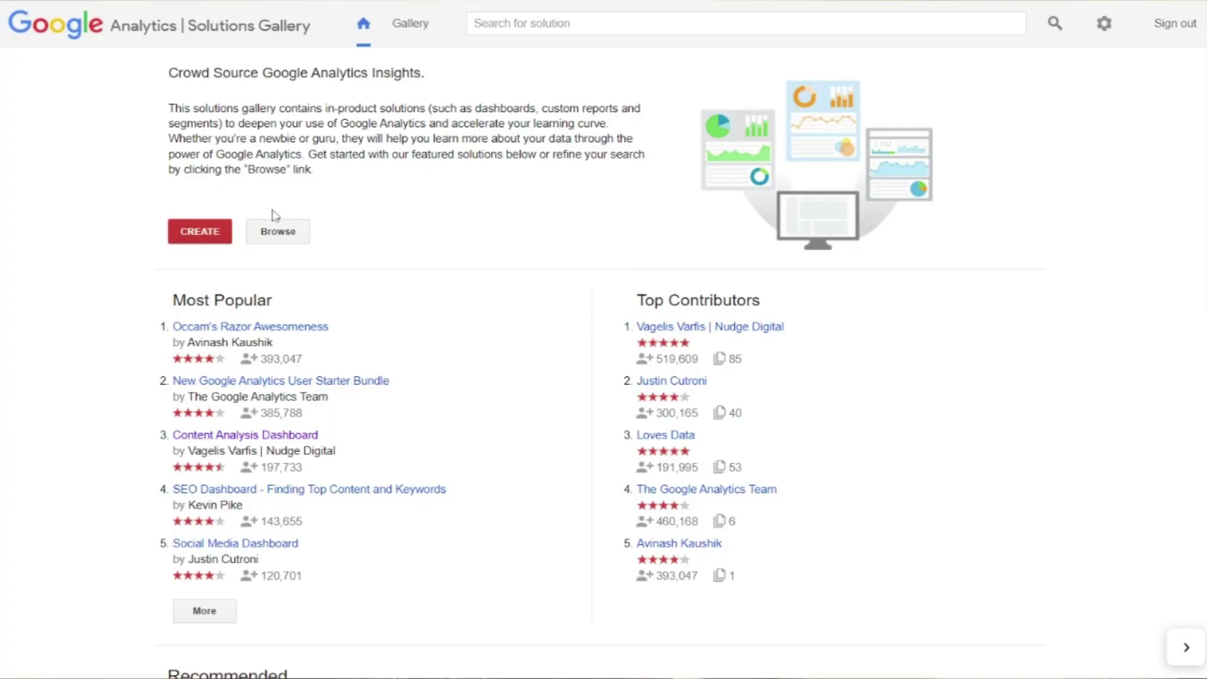
Browse all gallery solutions, briefly filtering to the Branding category, then return to the full list
click(277, 231)
scroll(83, 170, down, 2)
scroll(83, 170, down, 2)
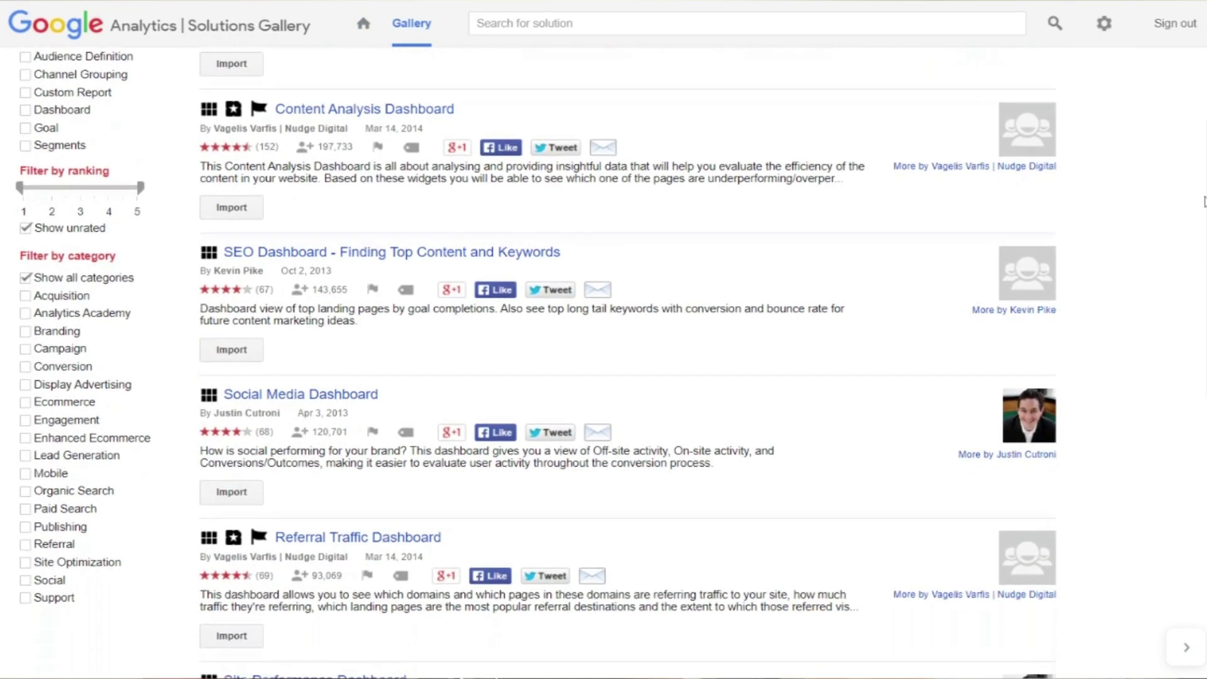
scroll(83, 170, down, 1)
click(25, 206)
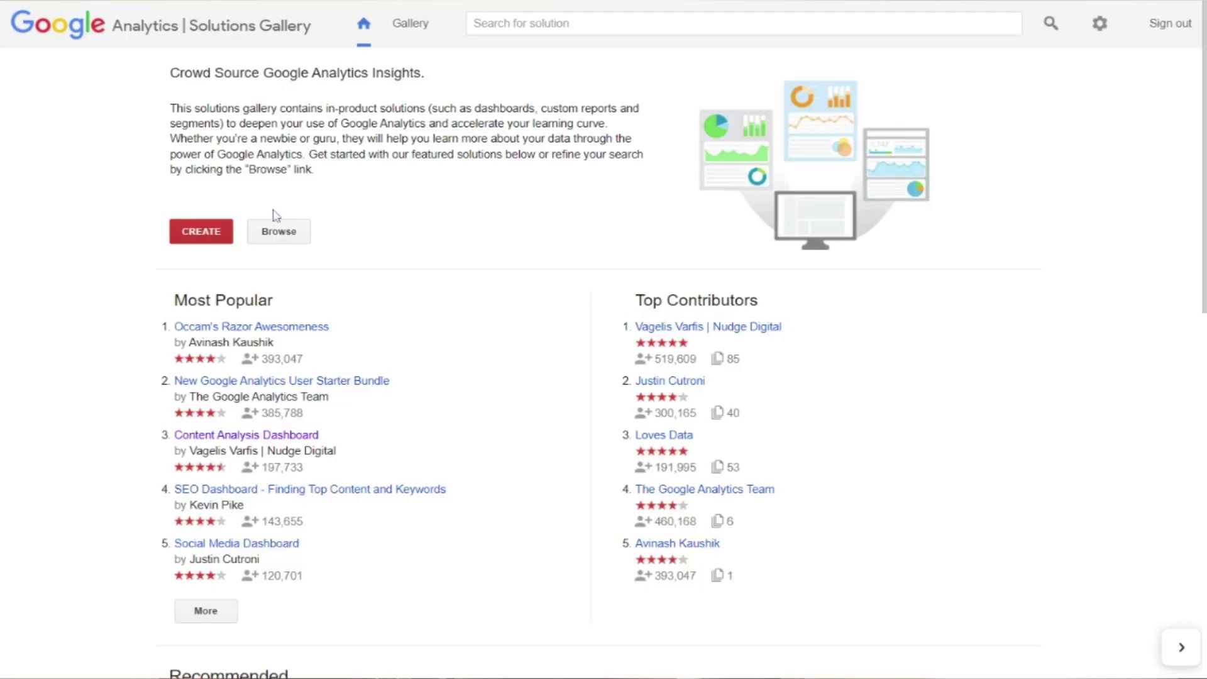
click(276, 232)
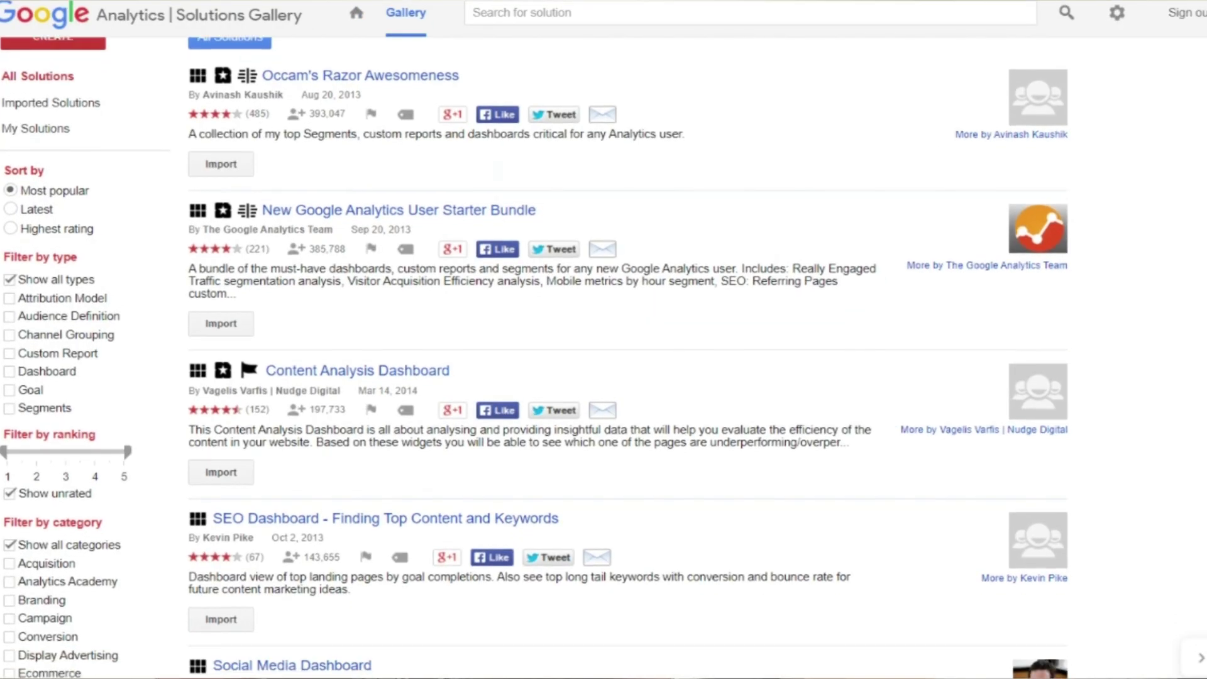
scroll(604, 377, down, 5)
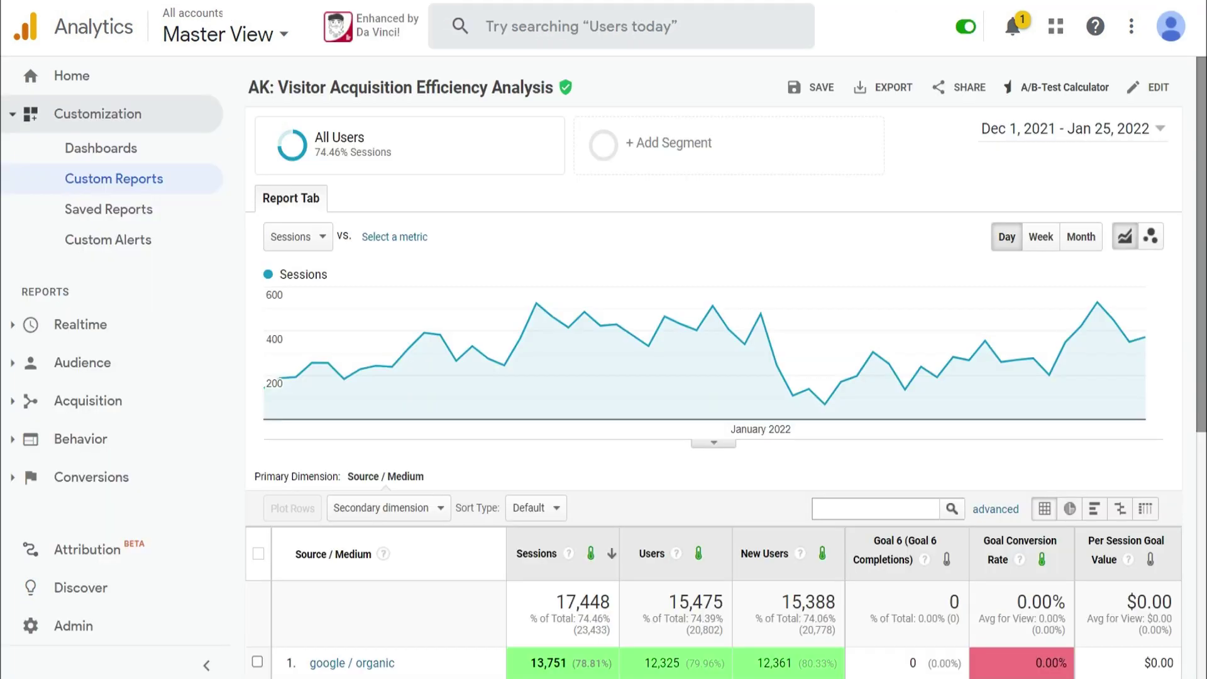
drag(1202, 81, 1202, 115)
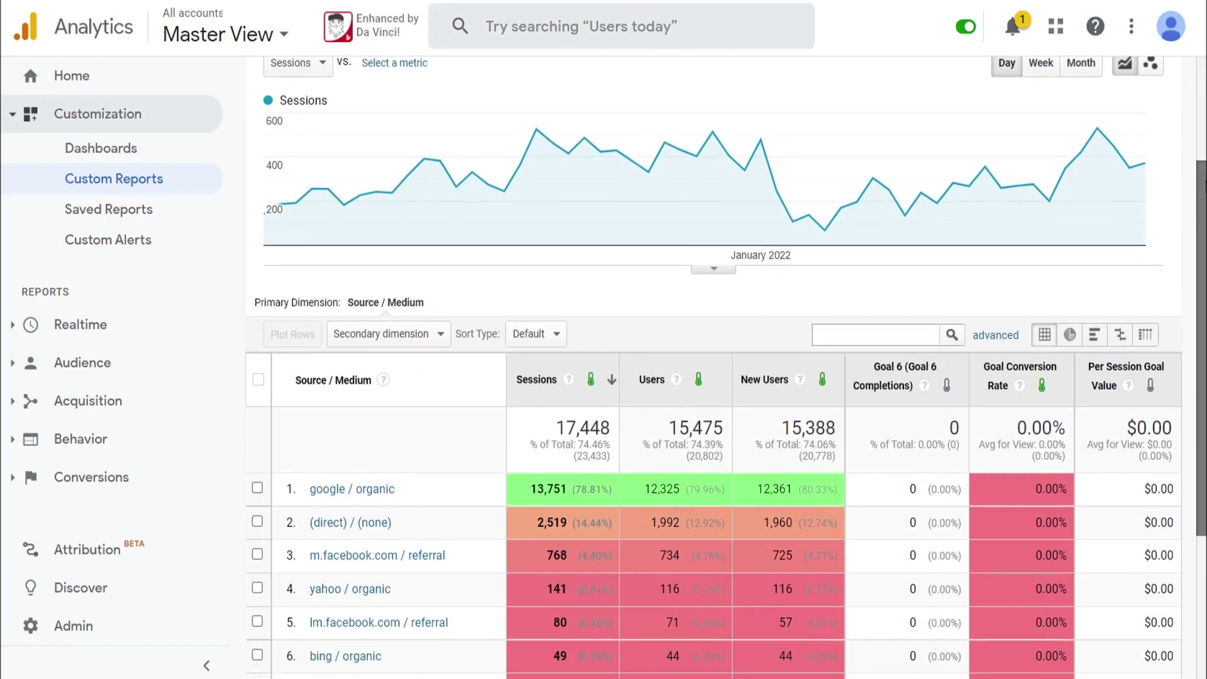
drag(1203, 115, 1203, 197)
scroll(717, 377, down, 1)
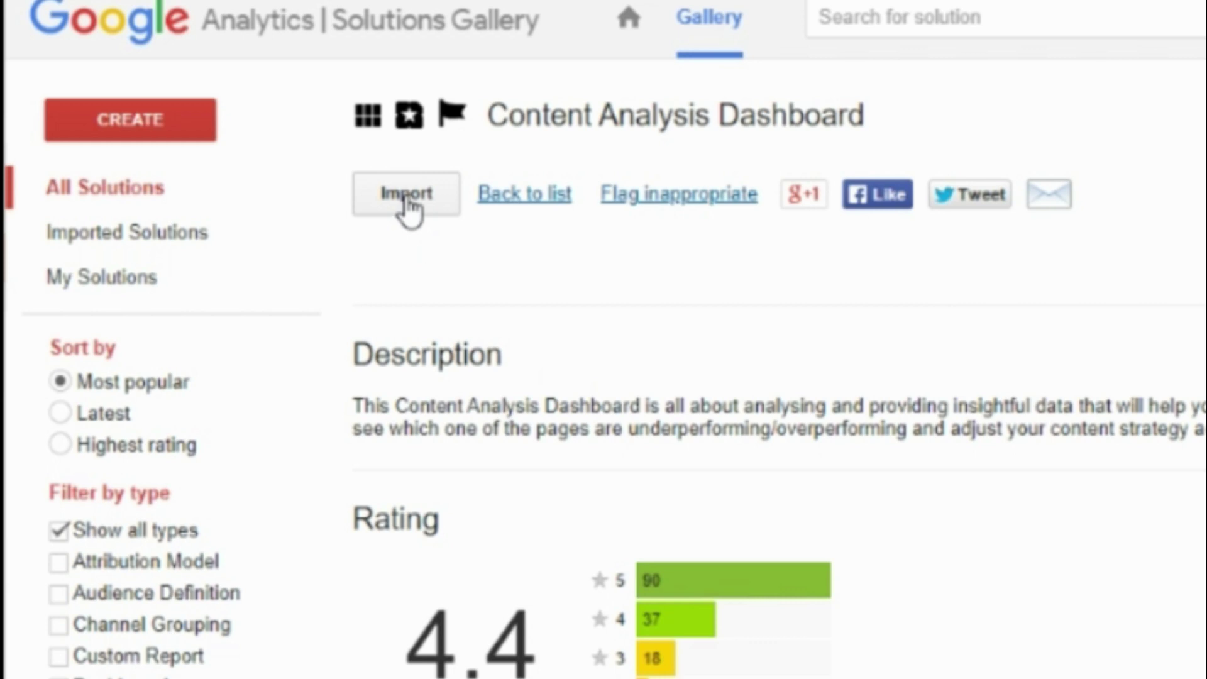
Create the Content Analysis Dashboard in Master View under its default name, then list the dashboards
click(407, 198)
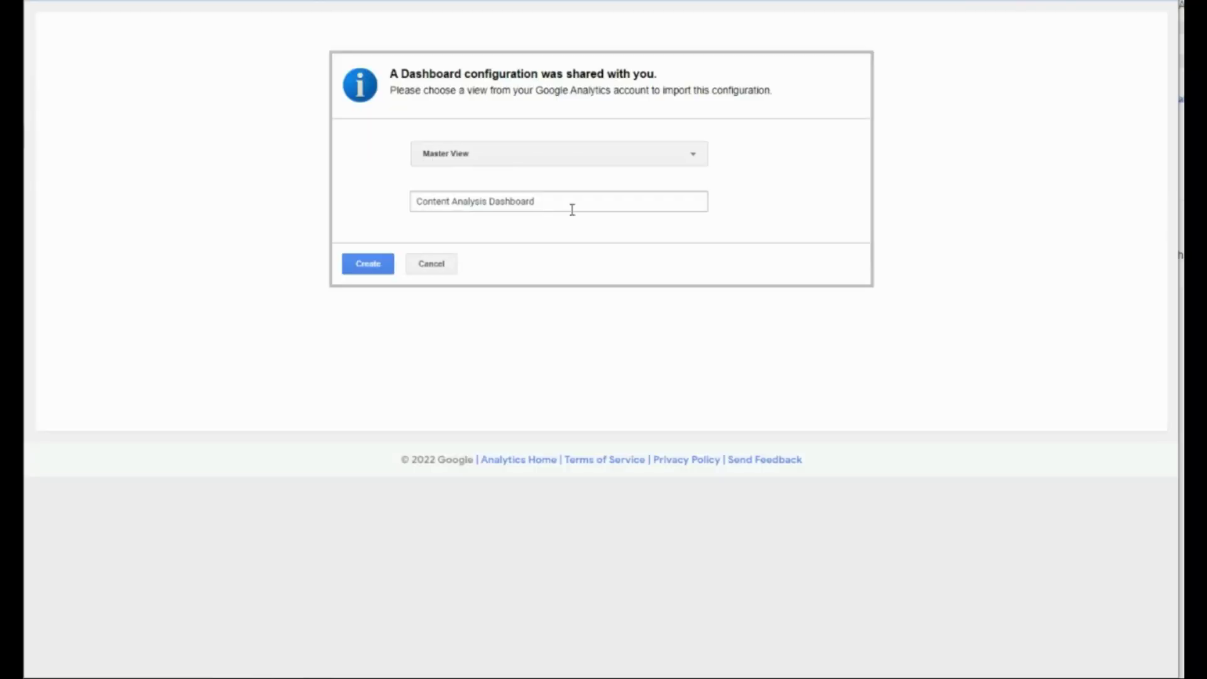
click(445, 201)
drag(535, 202, 518, 197)
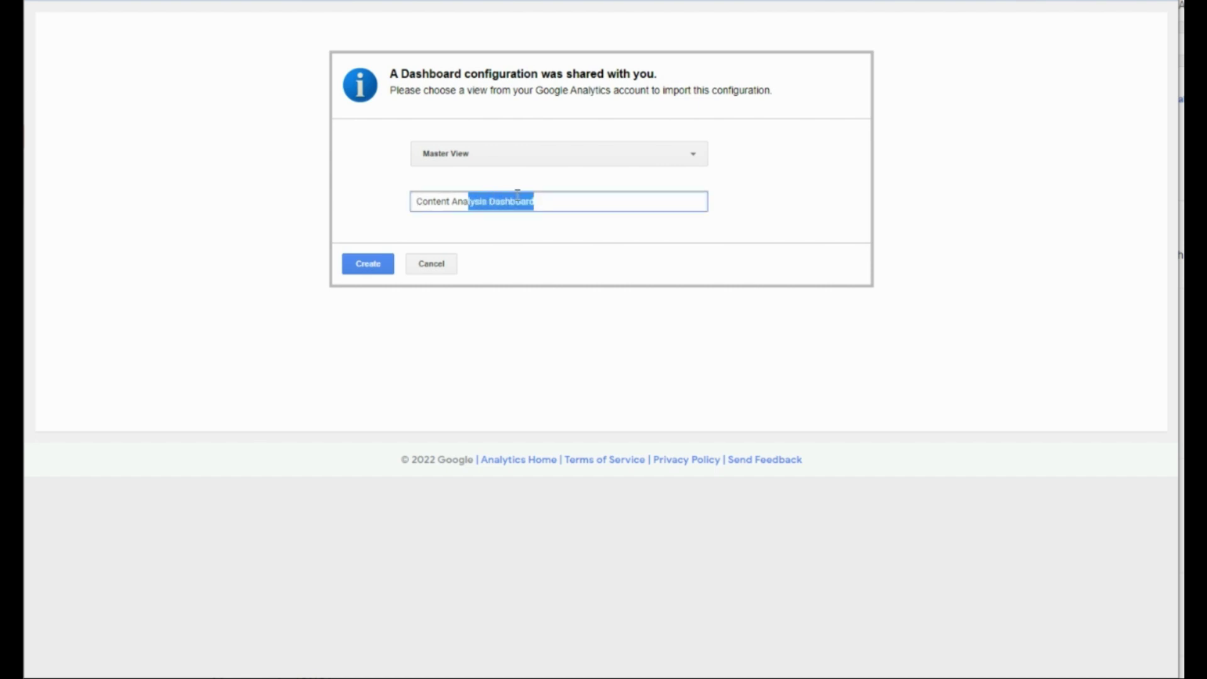
click(550, 200)
click(367, 273)
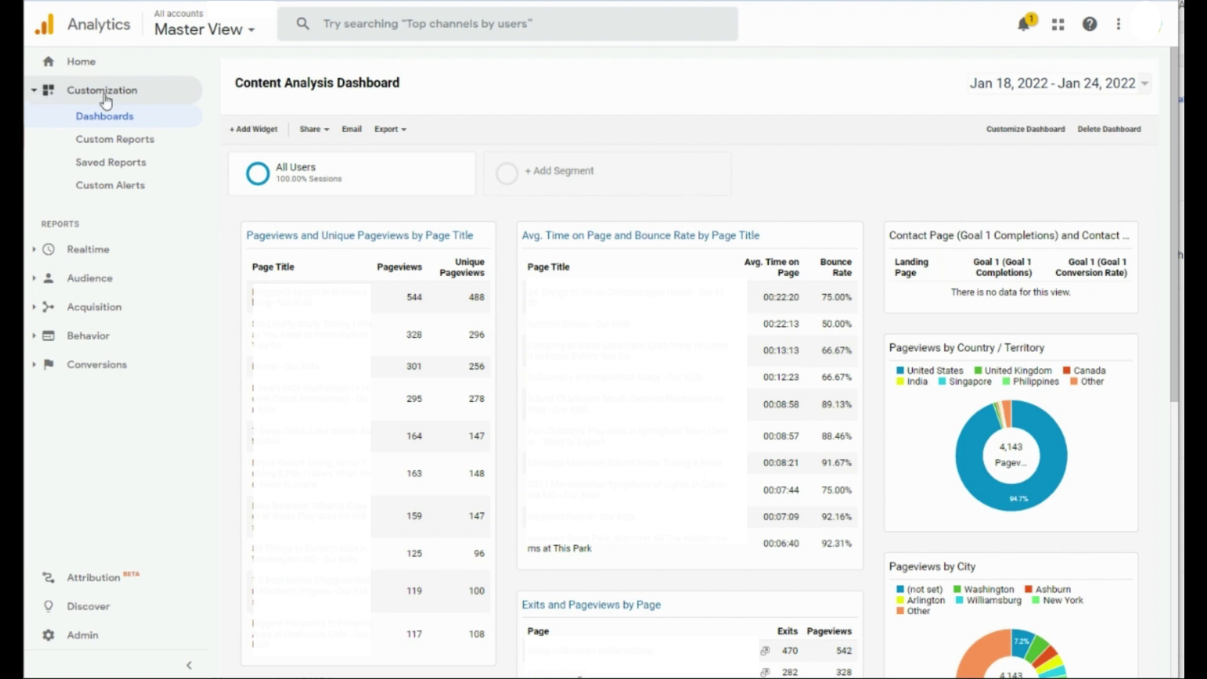
click(124, 126)
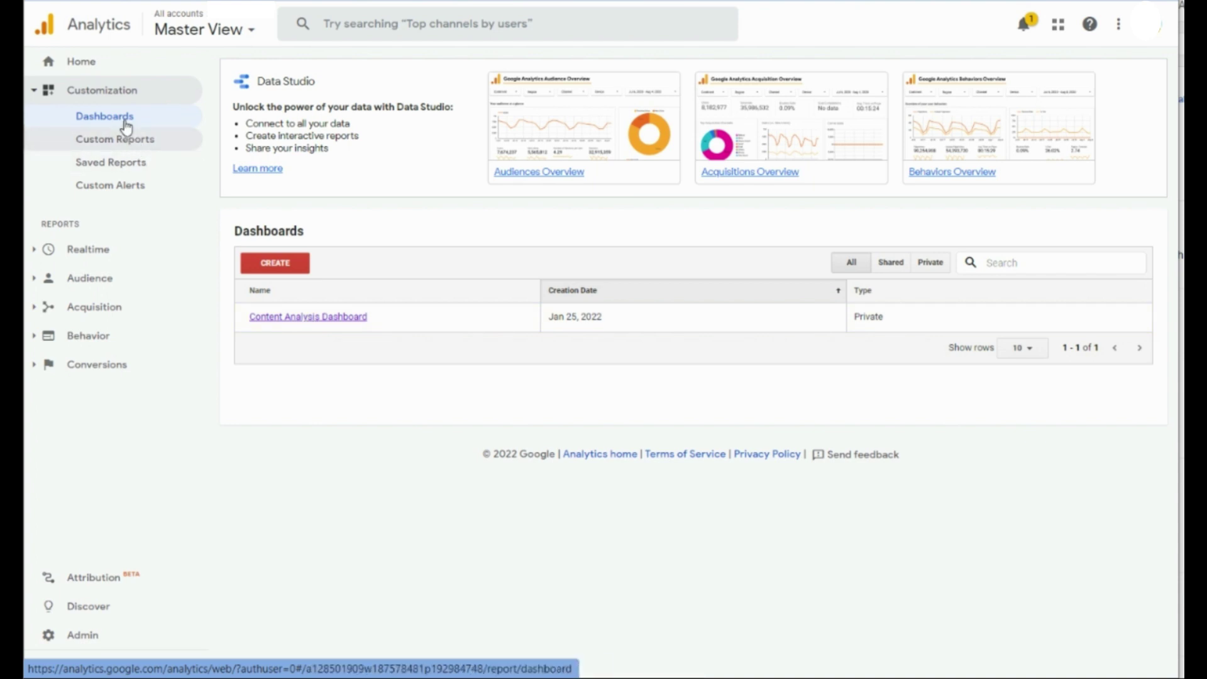
Go to Customization > Custom Reports, where no custom reports exist yet
click(124, 143)
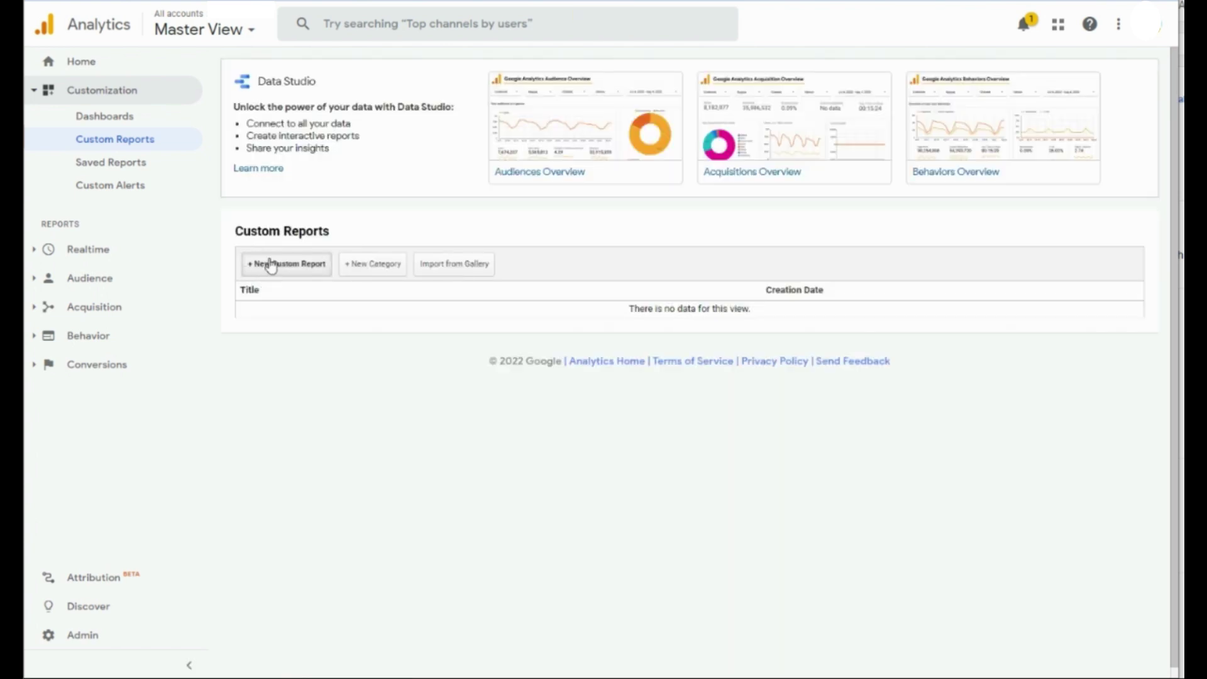
Search the gallery for "hours and days" and import Track Visits by Hour of the Day
click(457, 273)
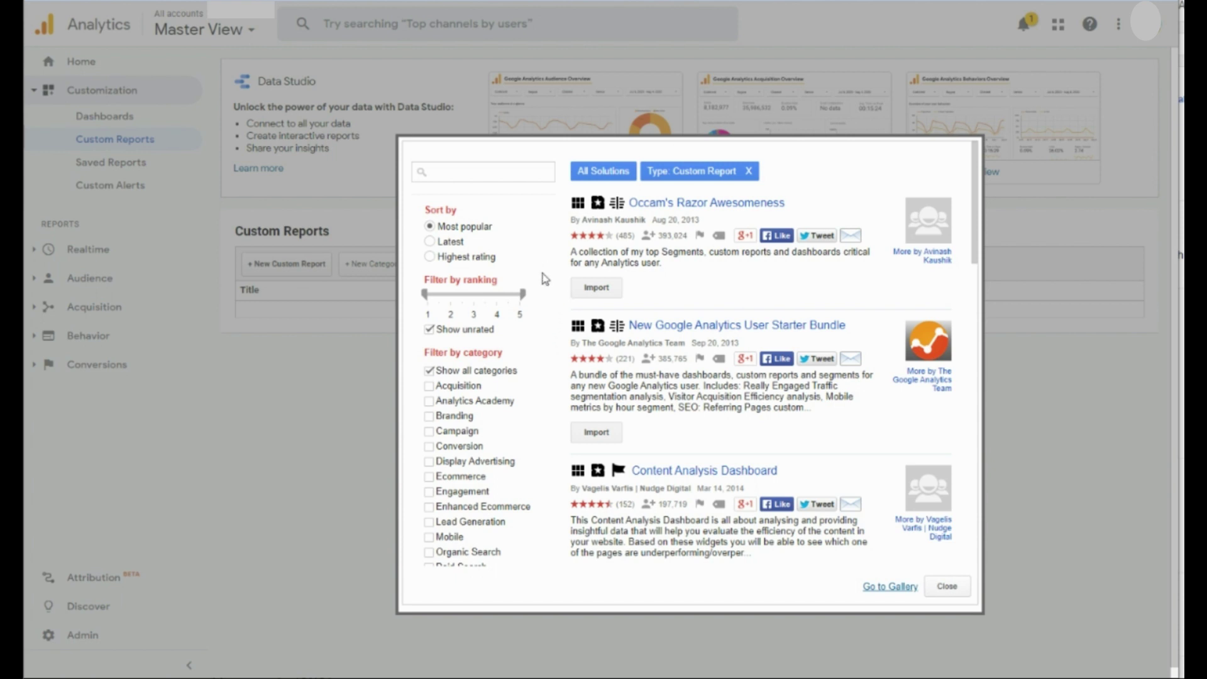
click(471, 171)
text(hours )
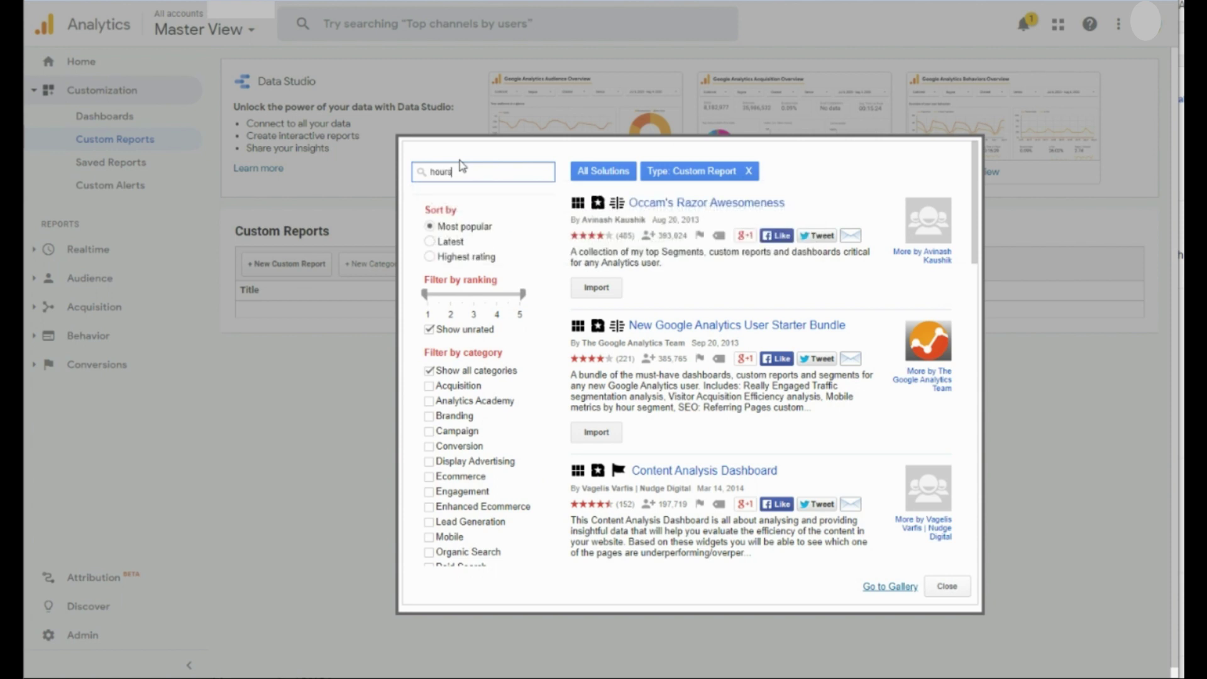
text(and days)
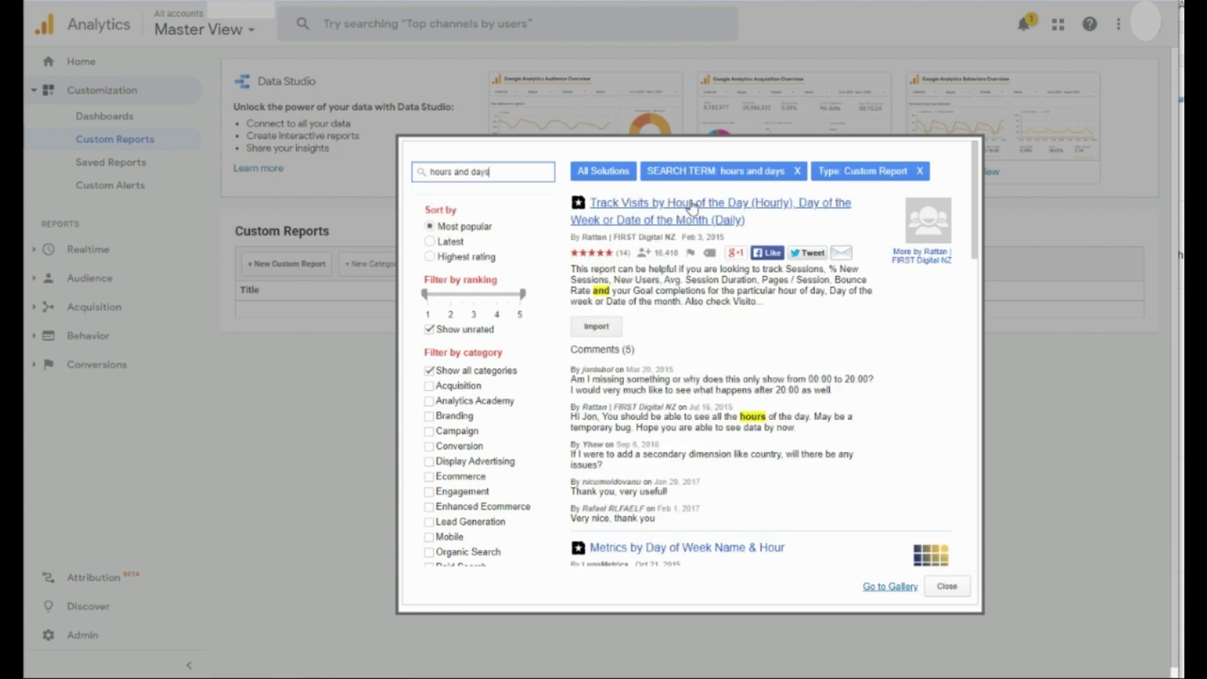
click(596, 328)
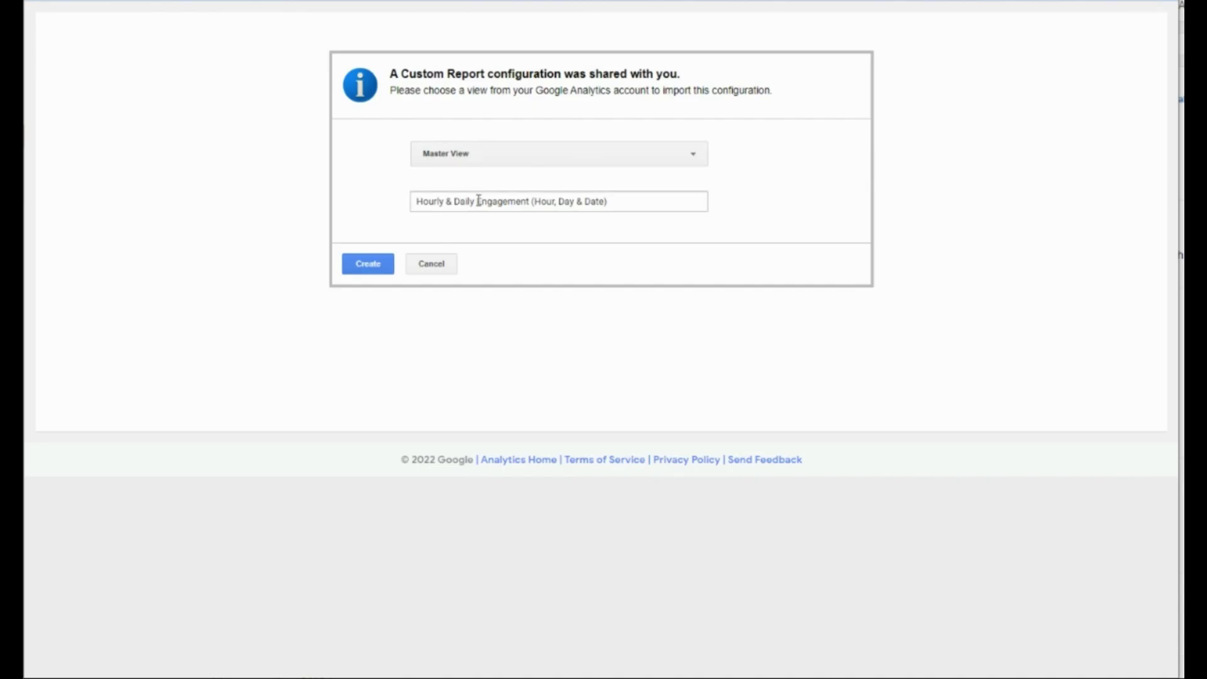
Create the Hourly & Daily Engagement report in Master View and show its Day of Week breakdown
click(369, 267)
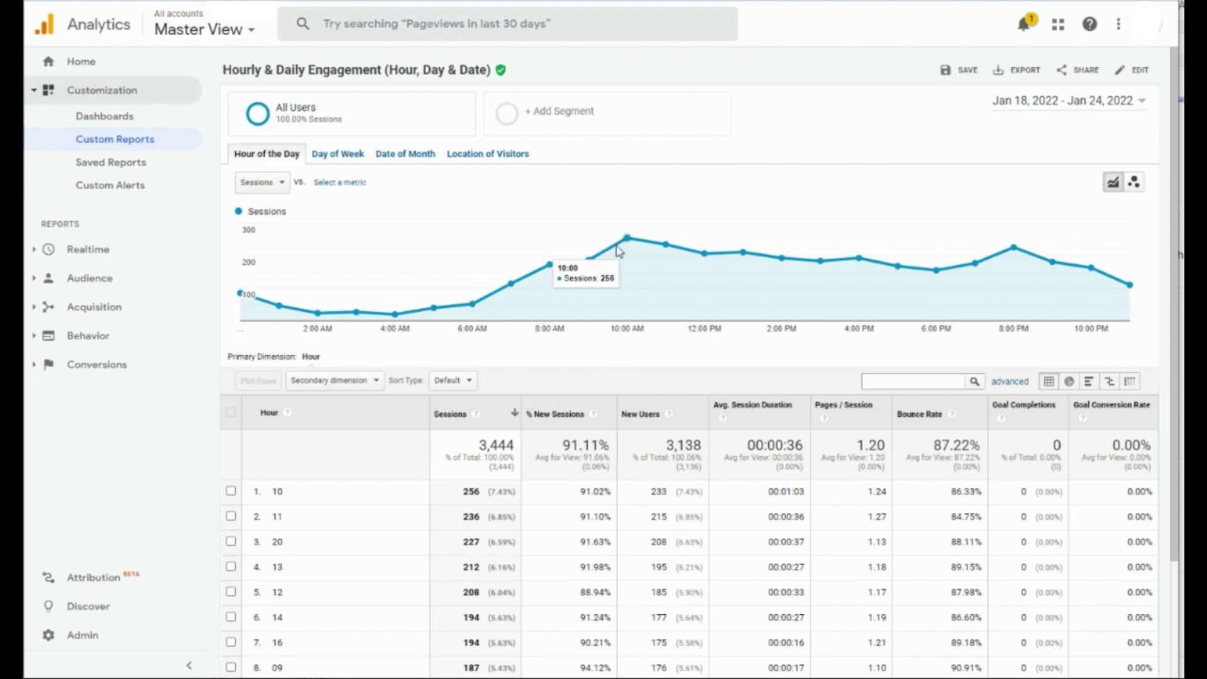
click(348, 160)
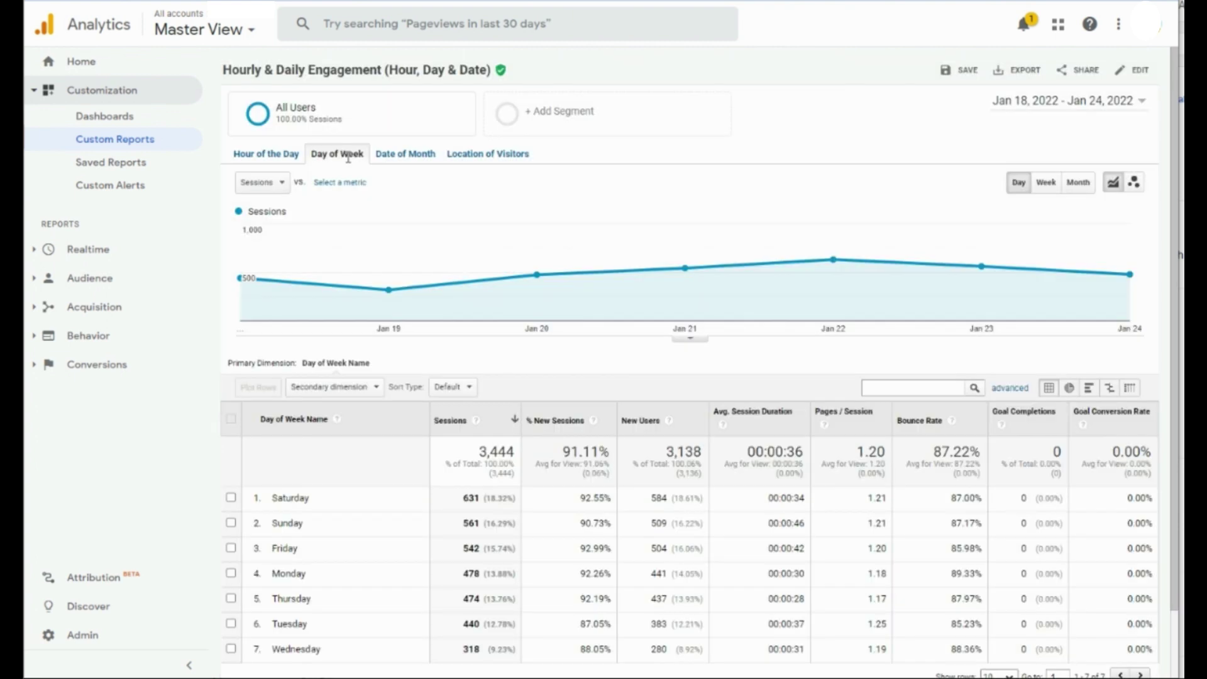